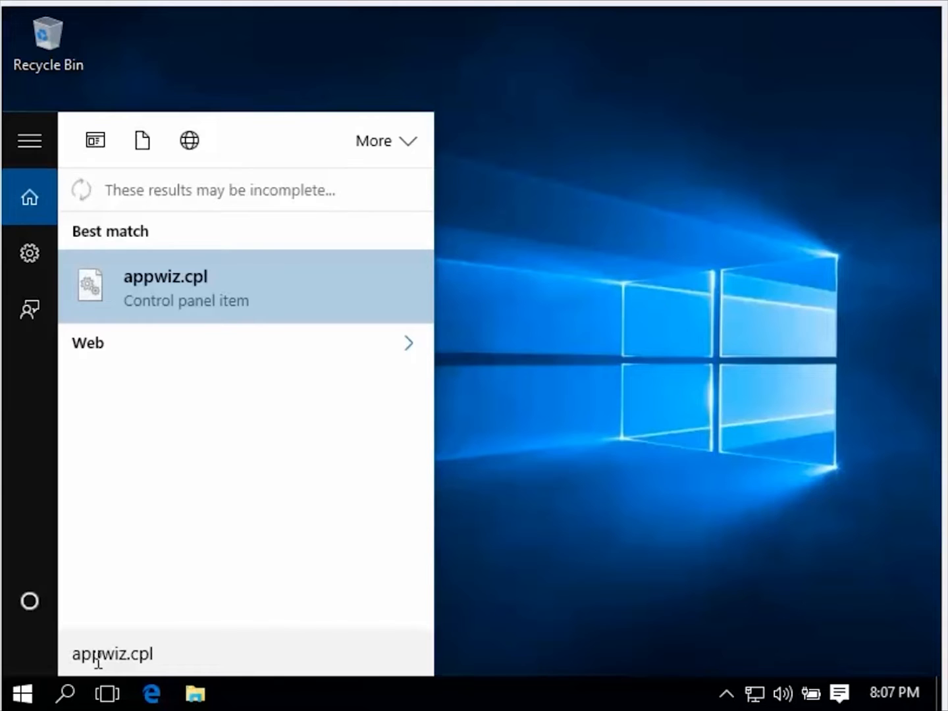
# Open the Windows features list through appwiz.cpl and enable IIS Management Console under Internet Information Services, Web Management Tools.
pyautogui.press('Return')
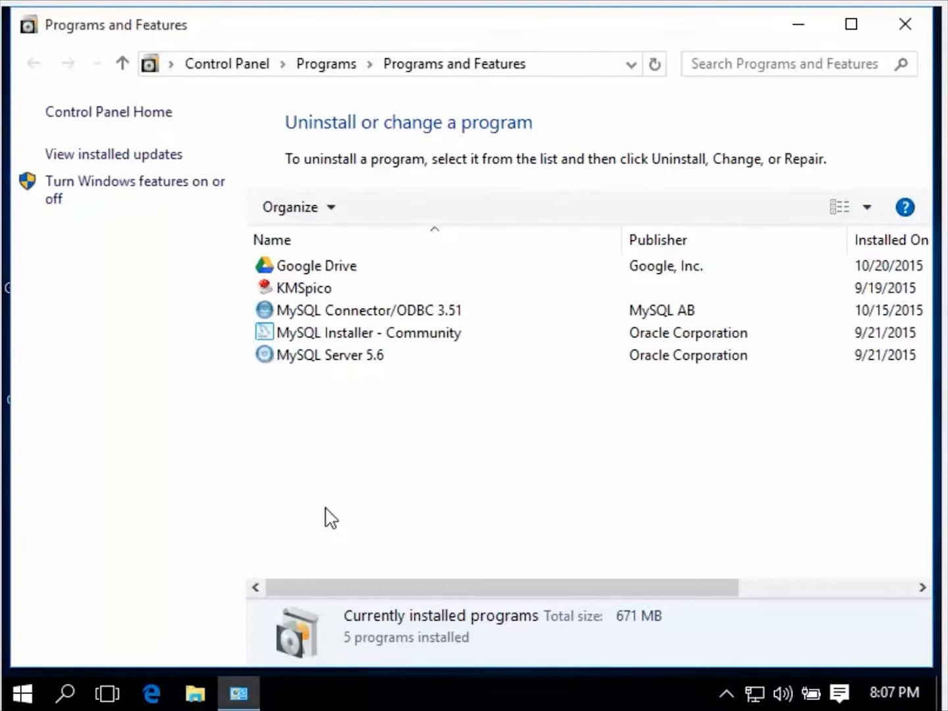
pyautogui.click(122, 193)
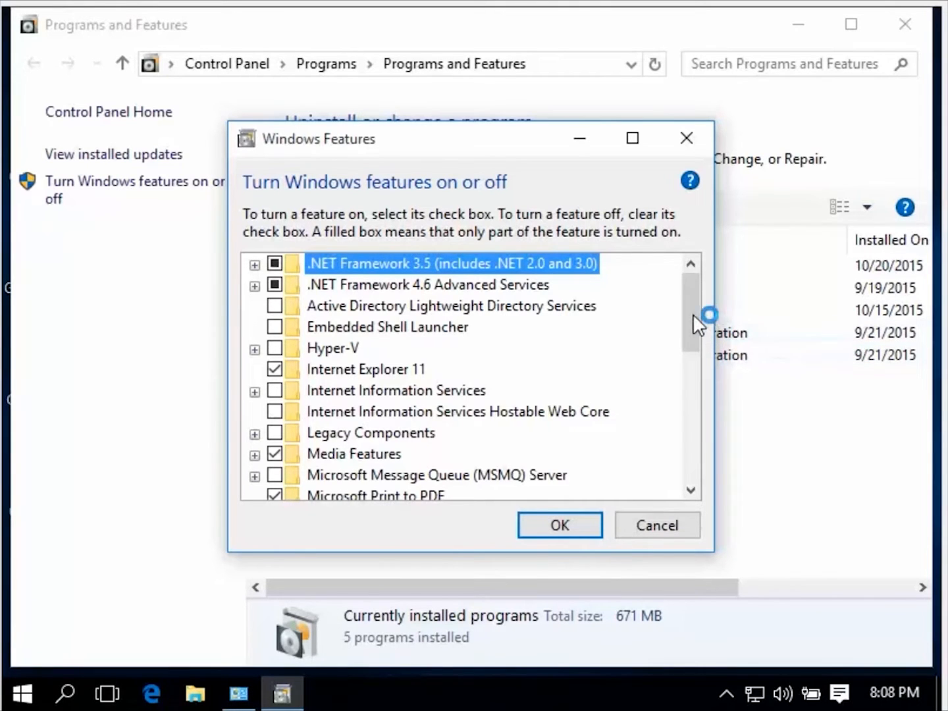
pyautogui.moveTo(693, 313); pyautogui.dragTo(692, 319)
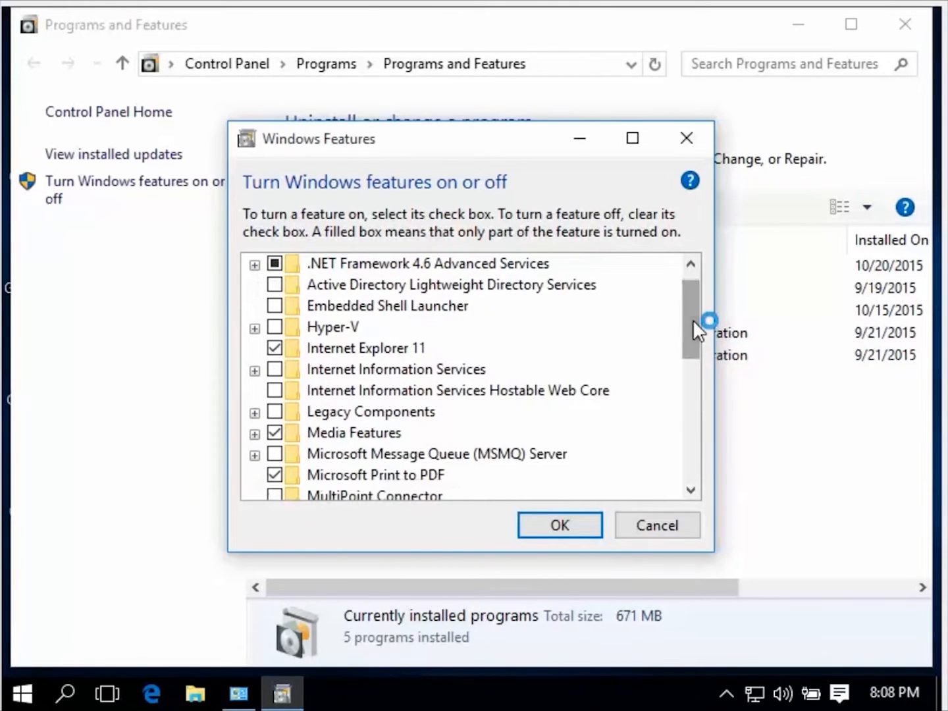
pyautogui.click(255, 370)
pyautogui.moveTo(696, 331); pyautogui.dragTo(691, 344)
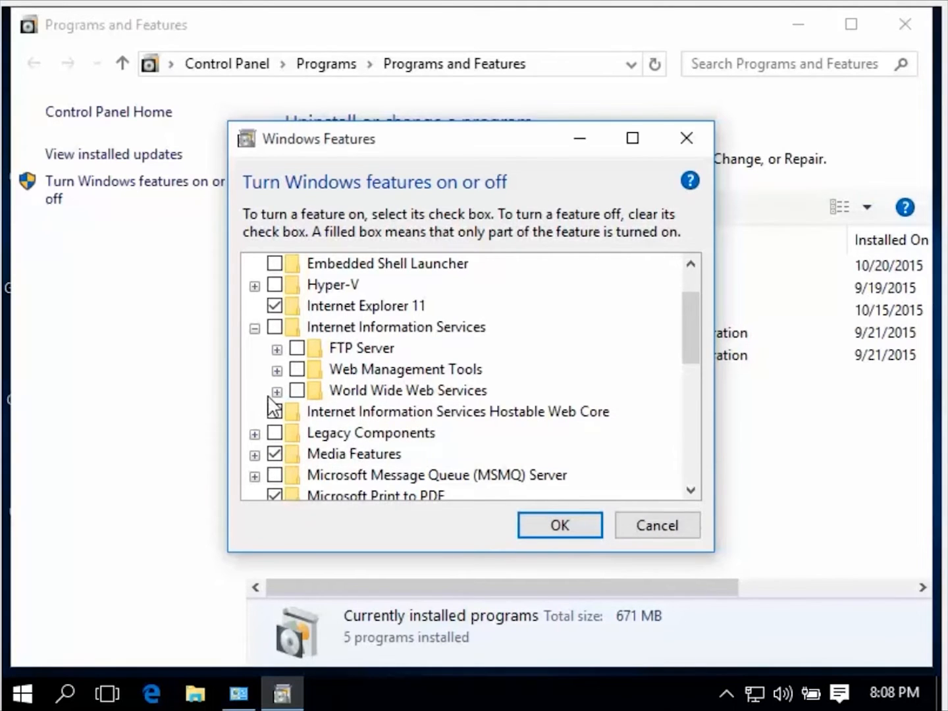
pyautogui.click(276, 370)
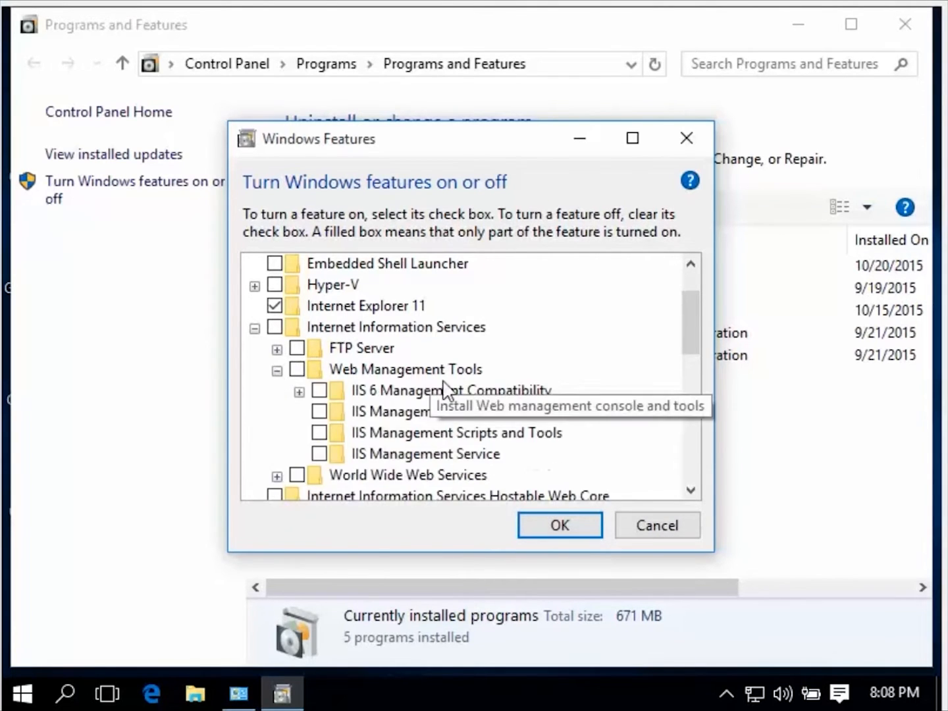
pyautogui.click(320, 412)
pyautogui.click(299, 391)
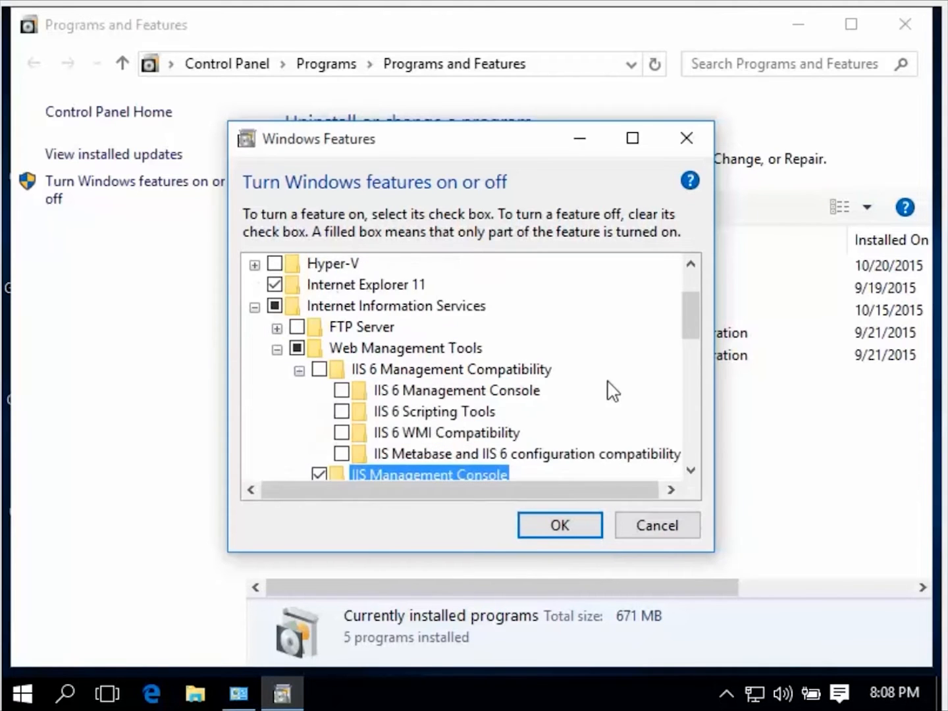
# Enable .NET Extensibility 3.5 and 4.6 plus ASP.NET 3.5 and 4.6 under World Wide Web Services, Application Development Features.
pyautogui.moveTo(693, 321); pyautogui.dragTo(693, 341)
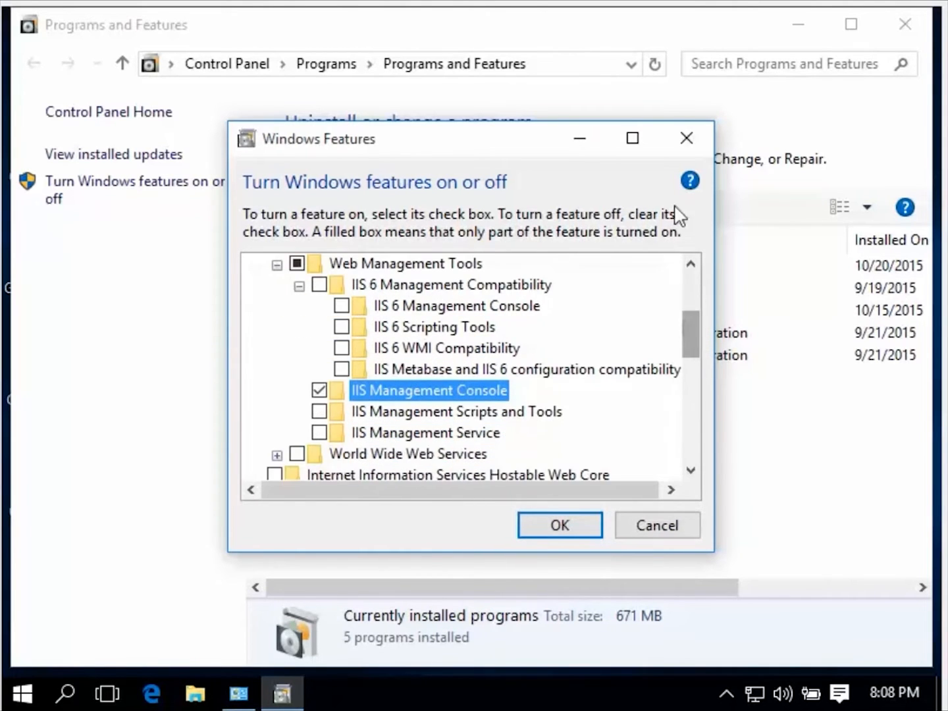
pyautogui.click(633, 139)
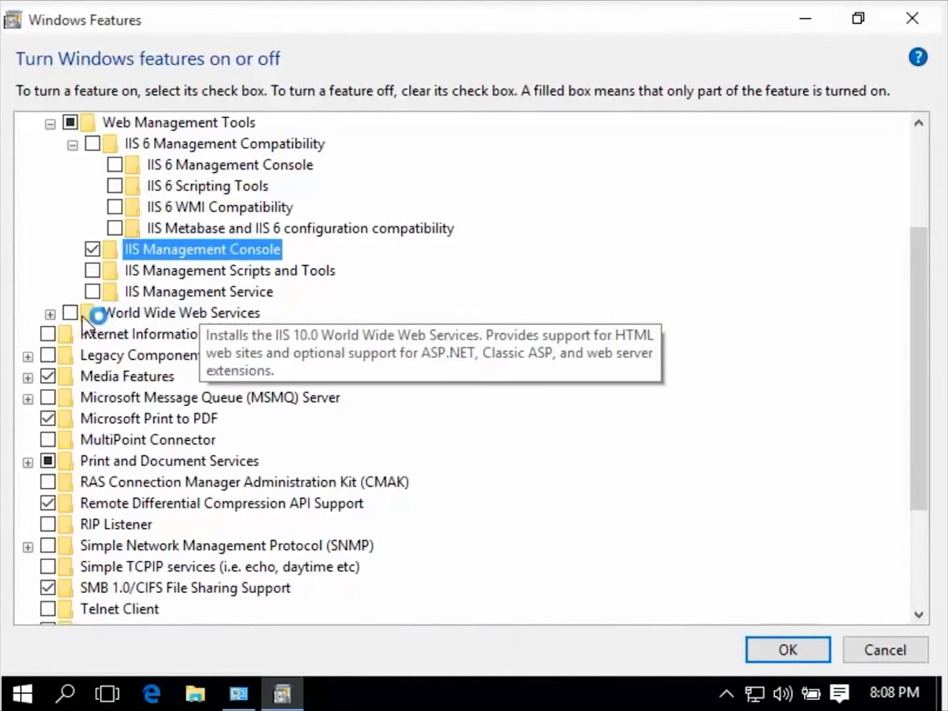
pyautogui.click(50, 314)
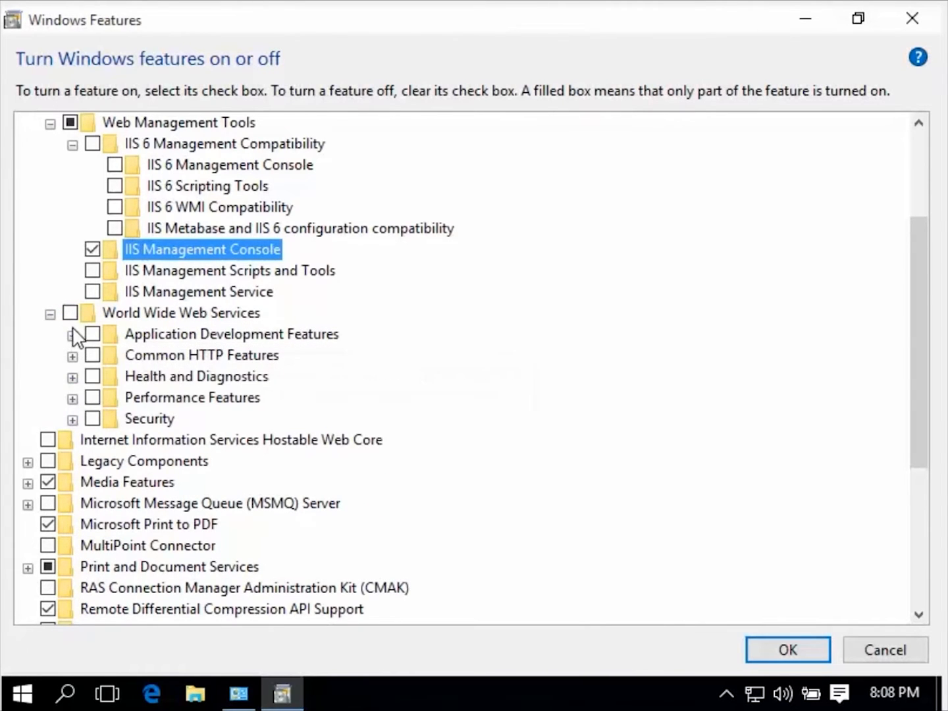
pyautogui.click(73, 336)
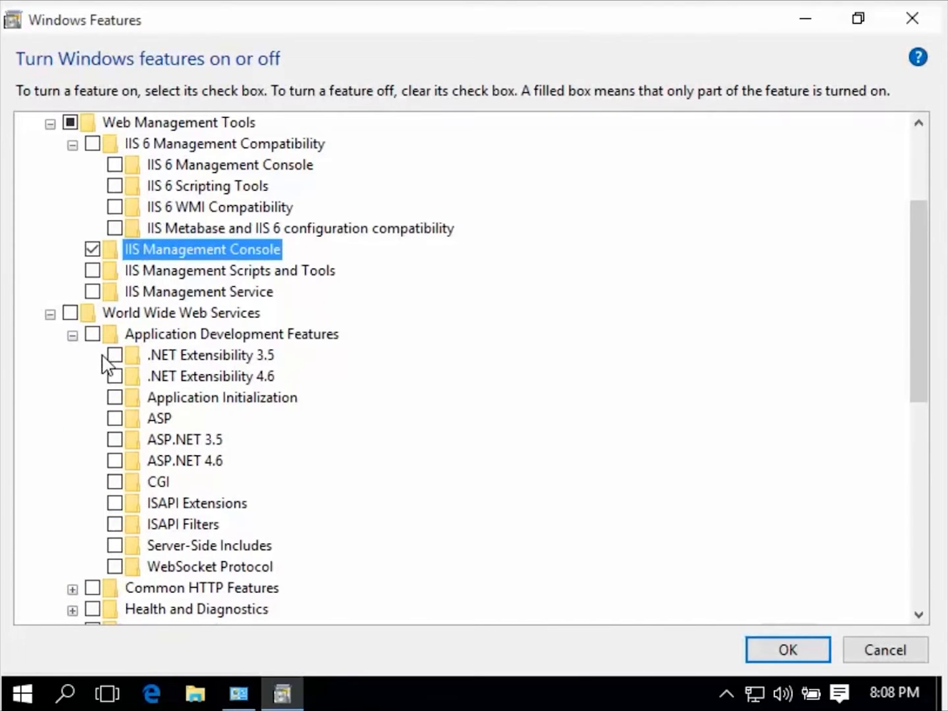
pyautogui.click(111, 357)
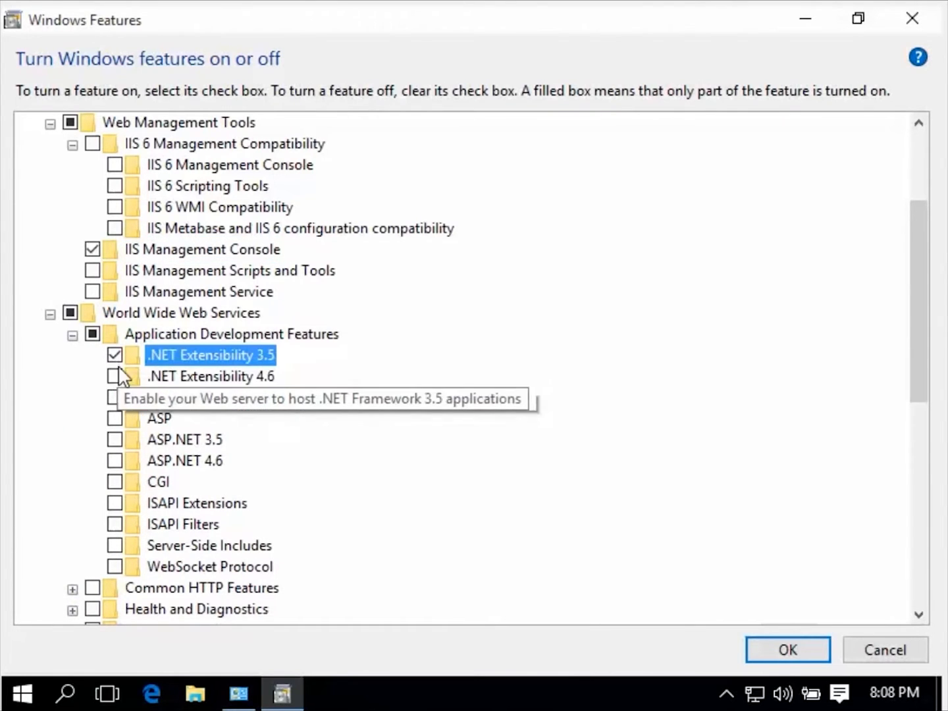
pyautogui.click(115, 378)
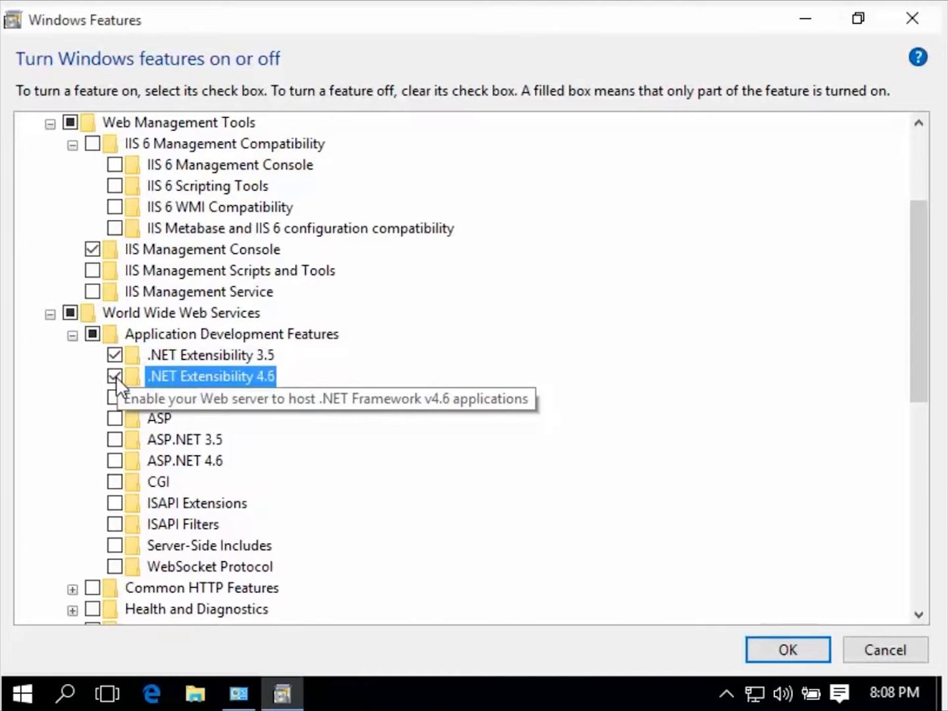
pyautogui.click(115, 440)
pyautogui.click(116, 461)
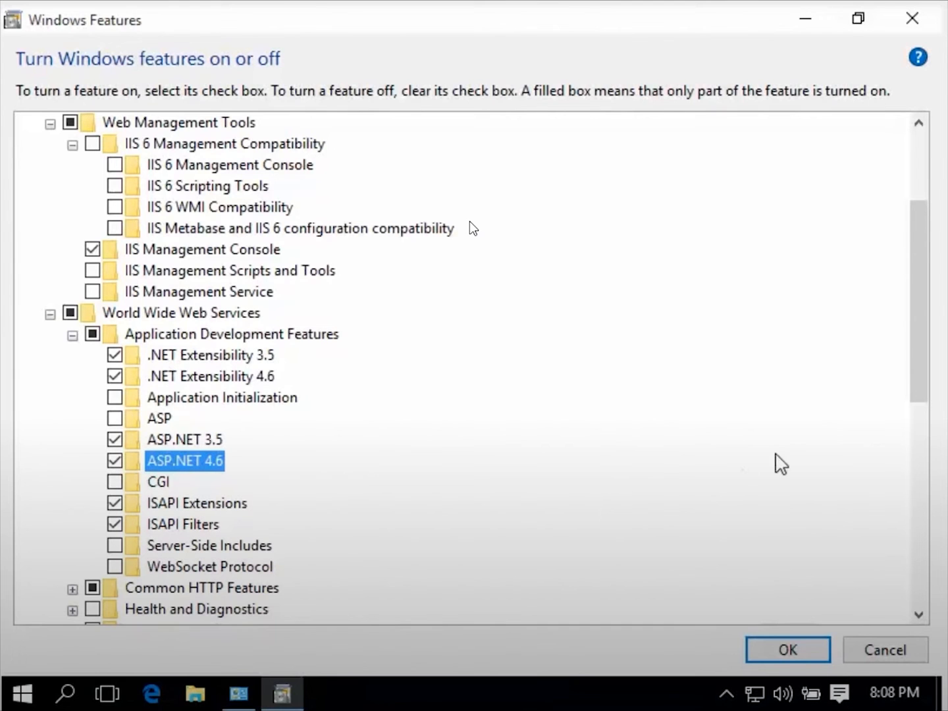
# Enable Directory Browsing, HTTP Errors and Static Content under Common HTTP Features.
pyautogui.click(73, 589)
pyautogui.moveTo(923, 396); pyautogui.dragTo(914, 448)
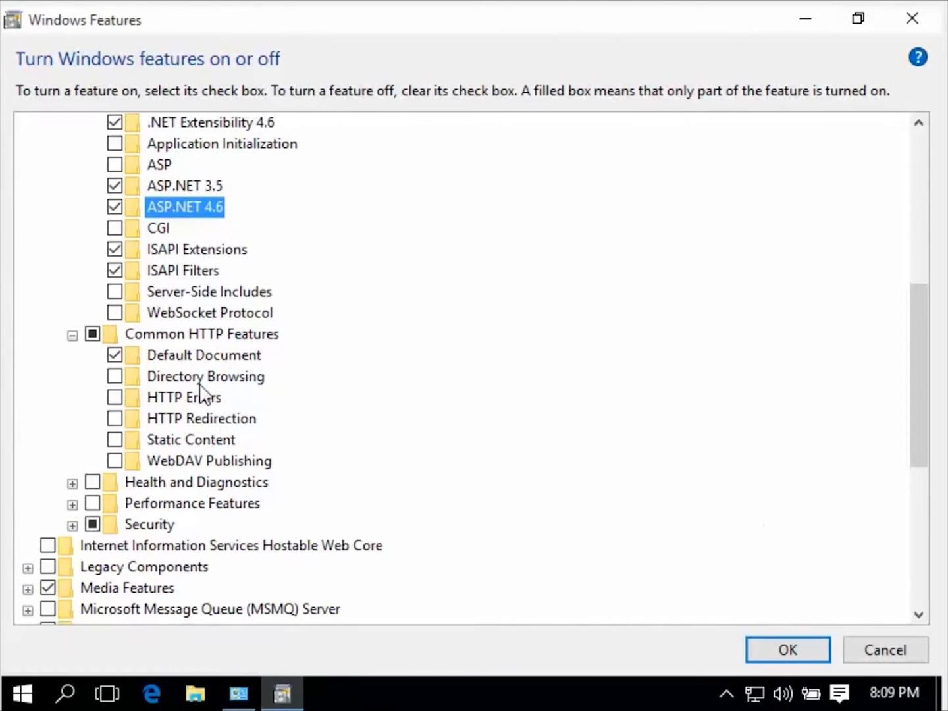
pyautogui.click(115, 377)
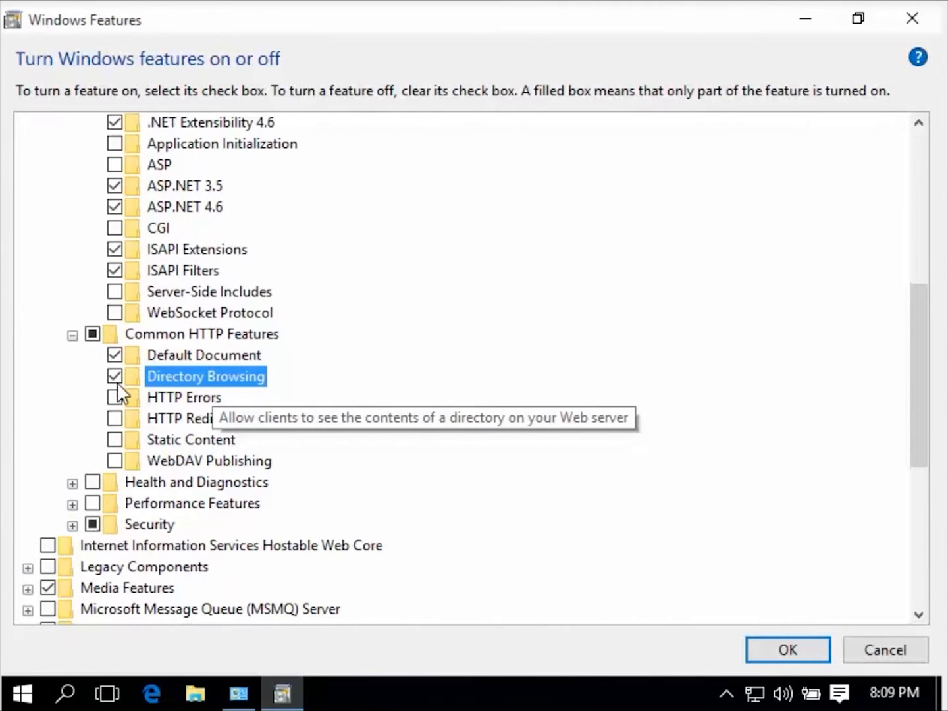
pyautogui.click(115, 395)
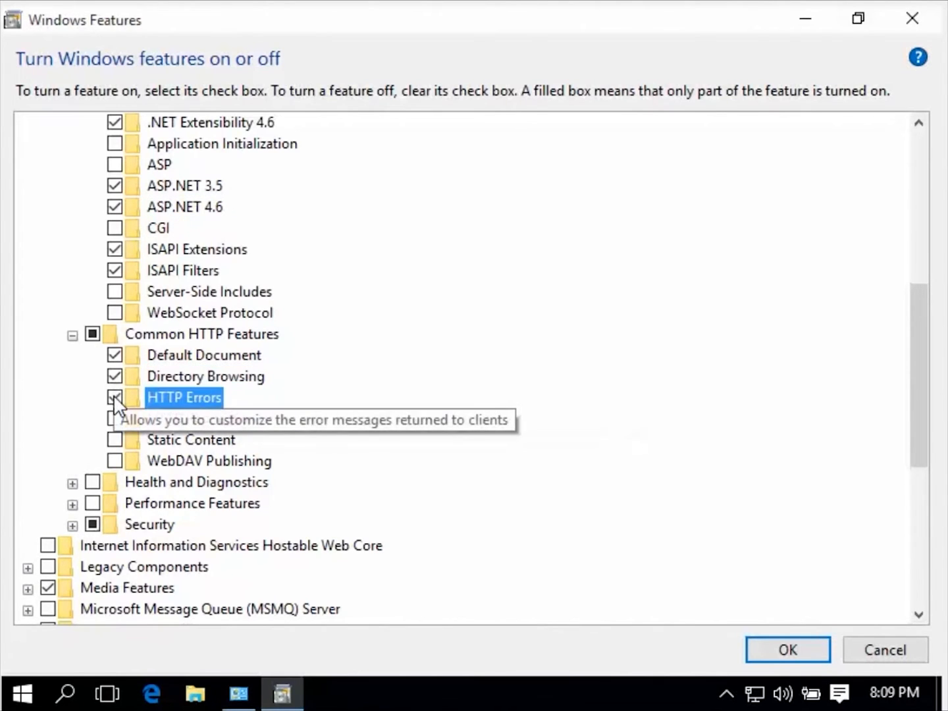
pyautogui.click(116, 439)
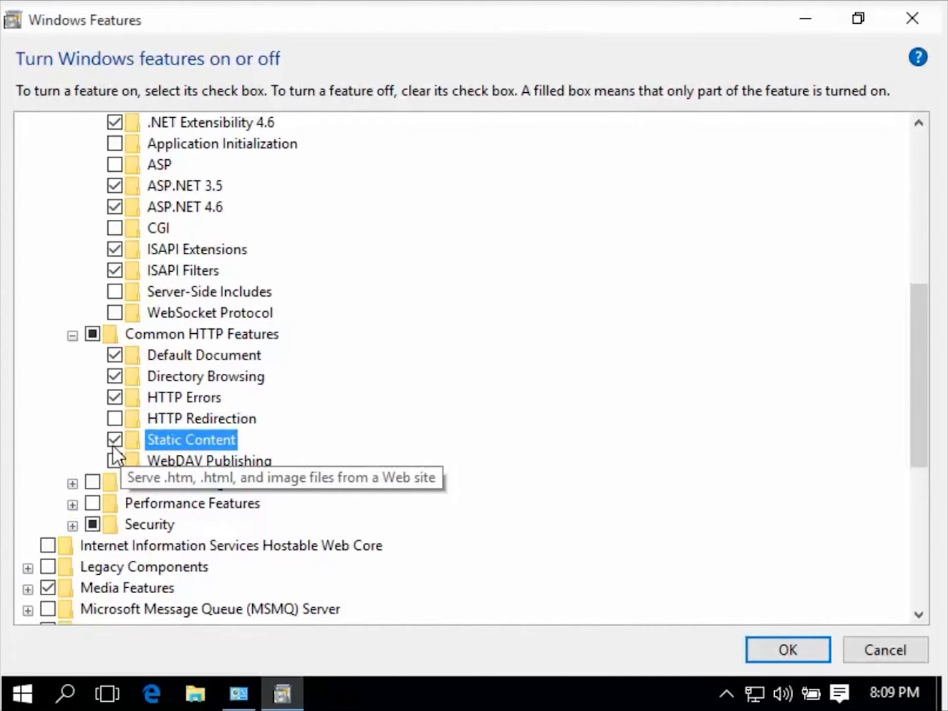
# Enable HTTP Logging under Health and Diagnostics and Static Content Compression under Performance Features.
pyautogui.click(73, 483)
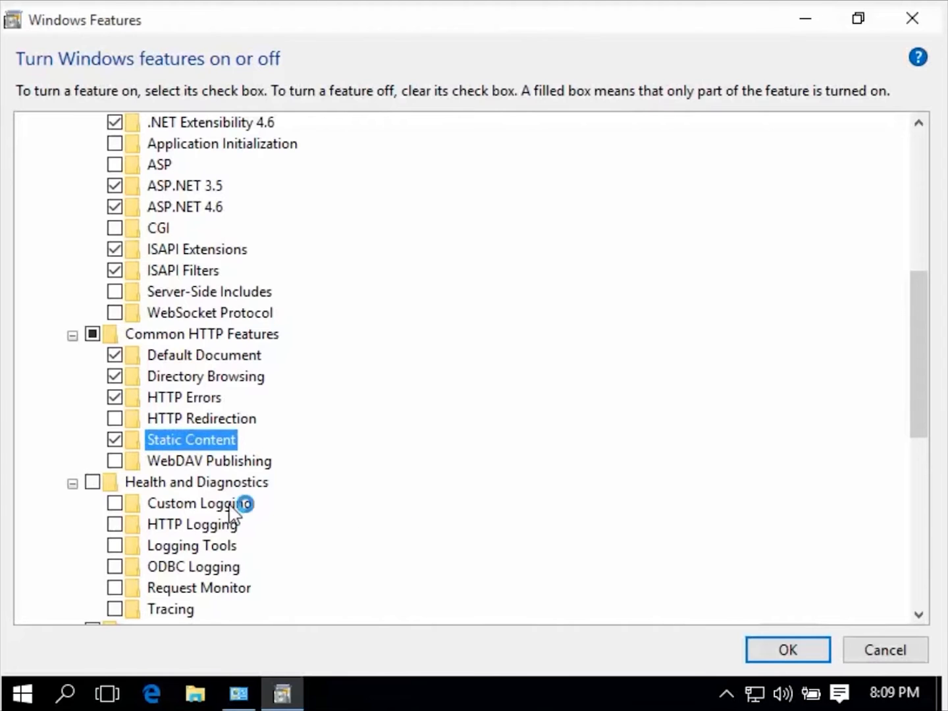
pyautogui.click(116, 524)
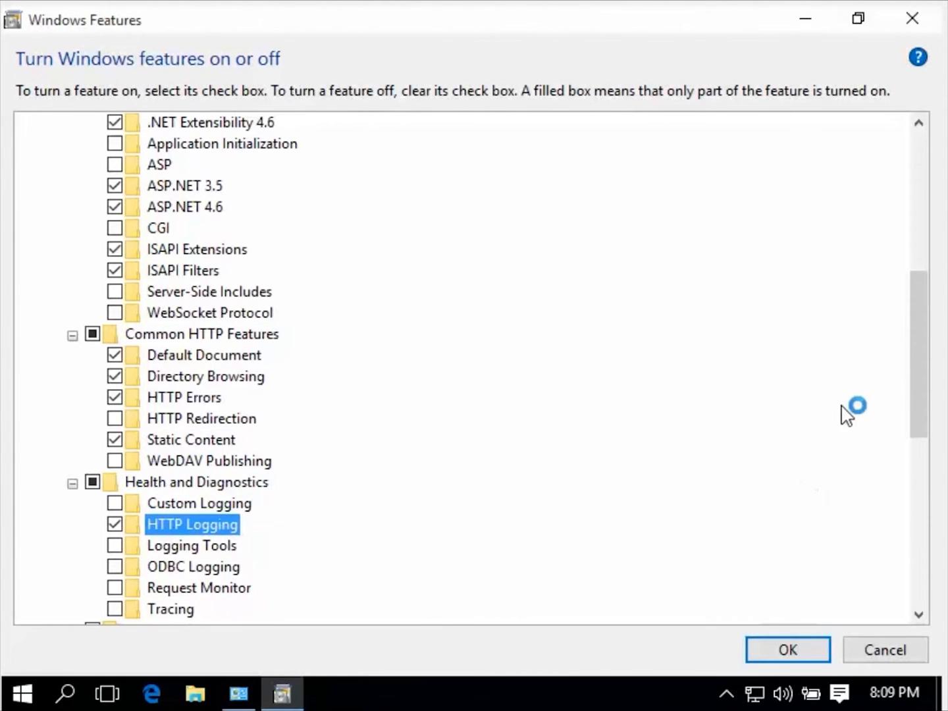
pyautogui.moveTo(917, 399); pyautogui.dragTo(919, 447)
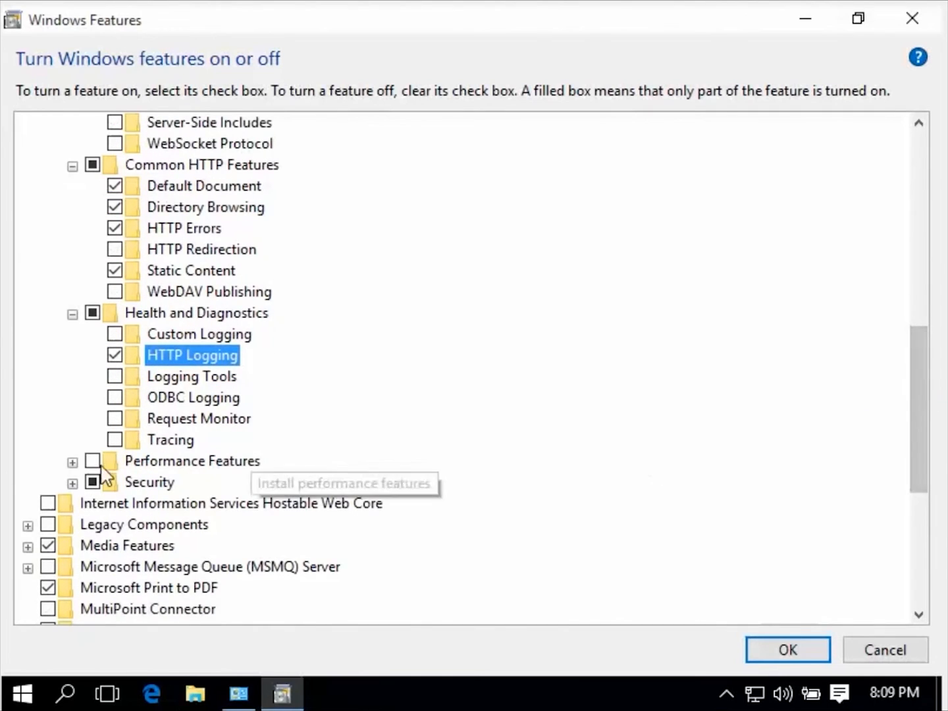
pyautogui.click(74, 462)
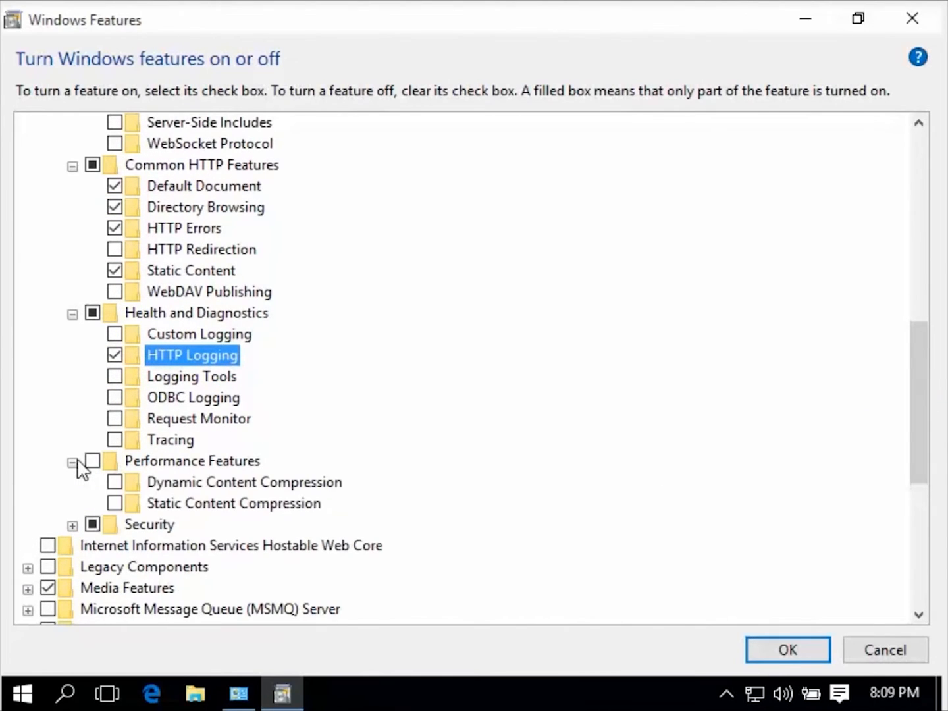
pyautogui.click(114, 504)
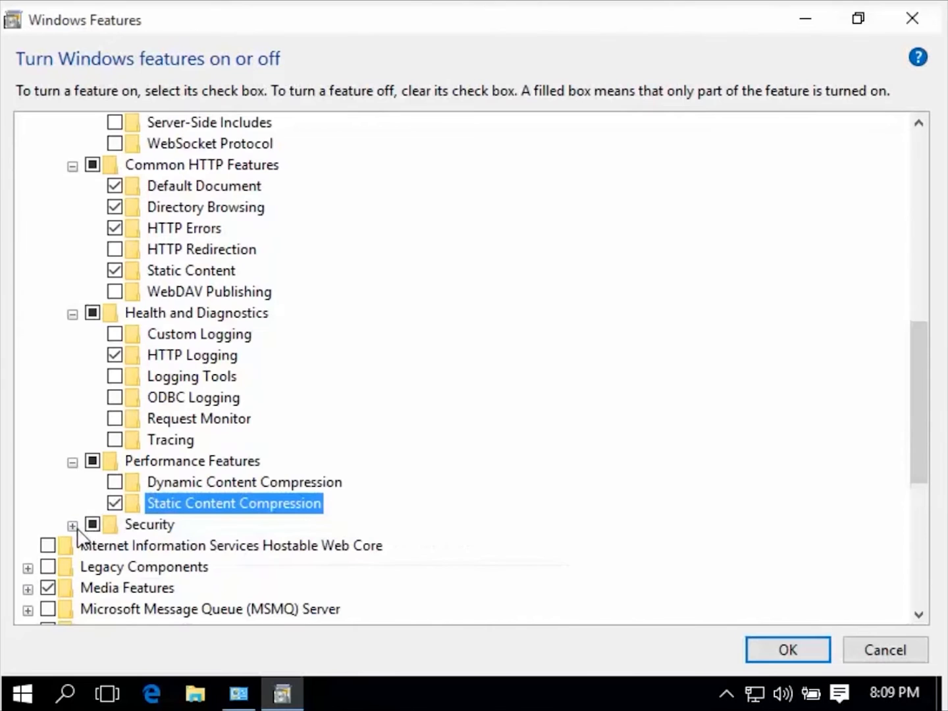
# Review the Security options and the other selected IIS features, install them and close the completed wizard.
pyautogui.click(73, 525)
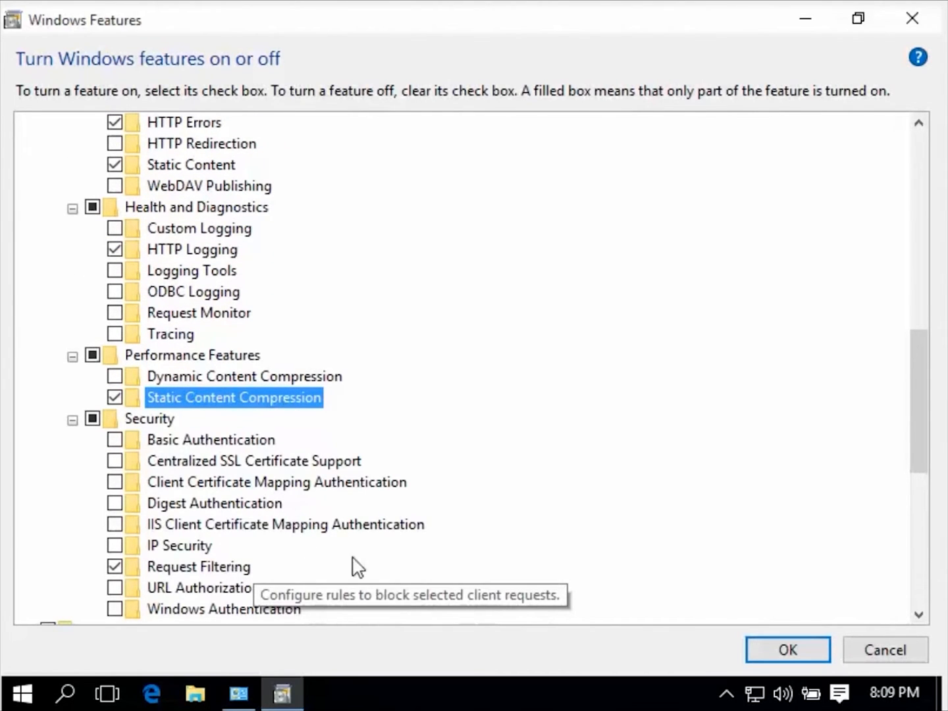
pyautogui.moveTo(917, 450); pyautogui.dragTo(933, 305)
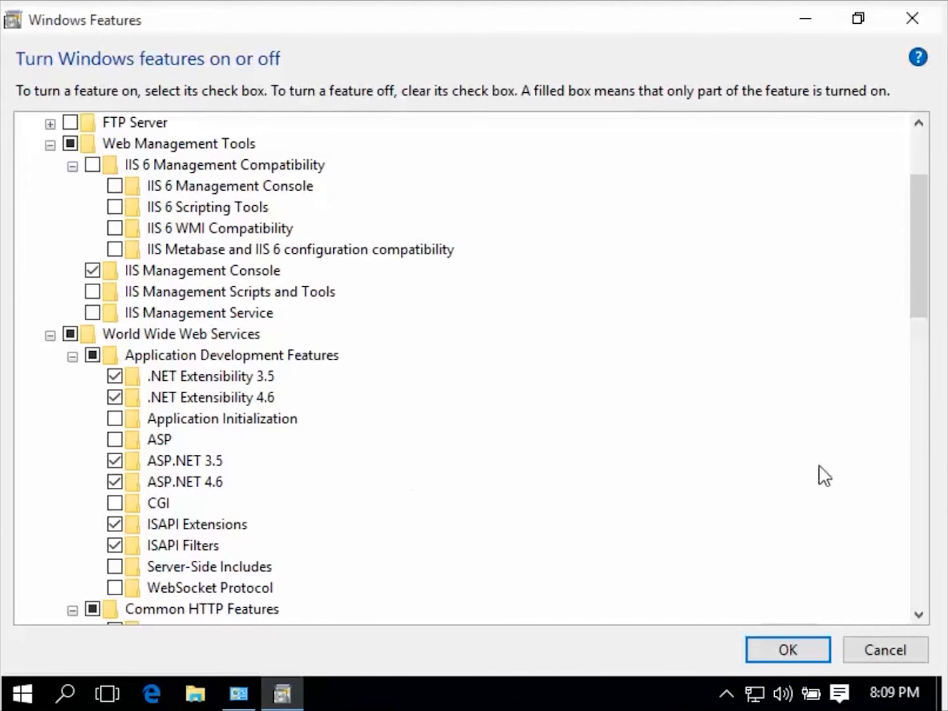
pyautogui.moveTo(925, 317); pyautogui.dragTo(903, 408)
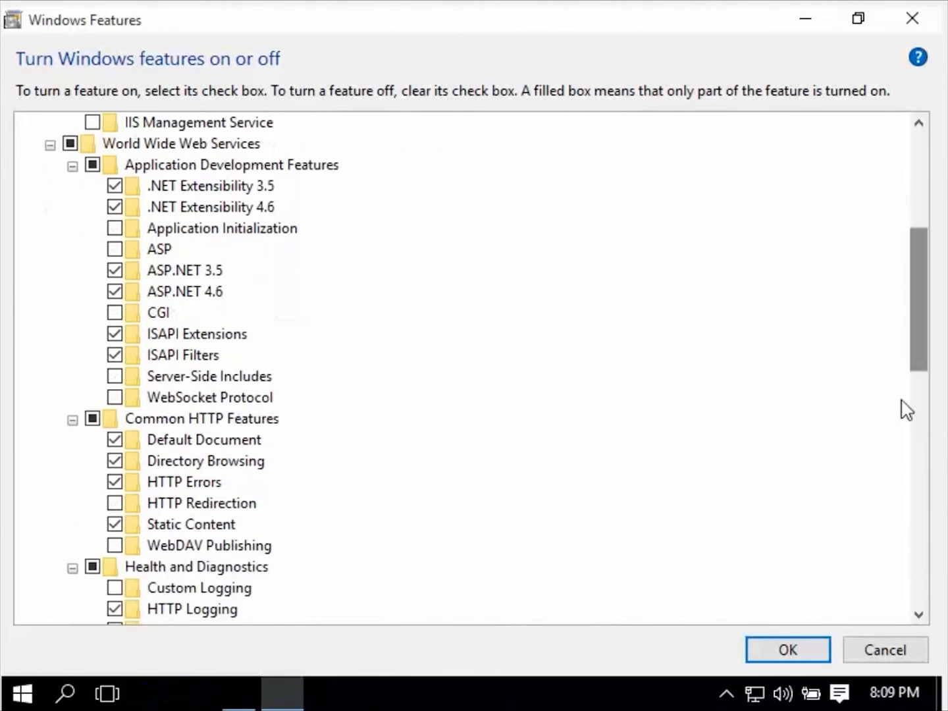
pyautogui.click(795, 652)
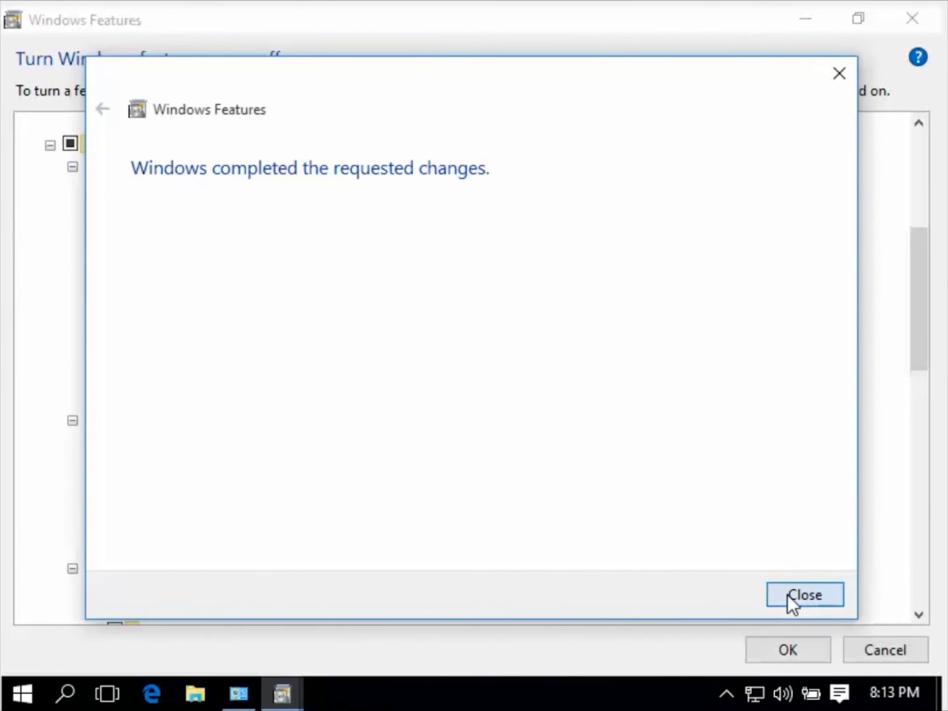
pyautogui.click(787, 593)
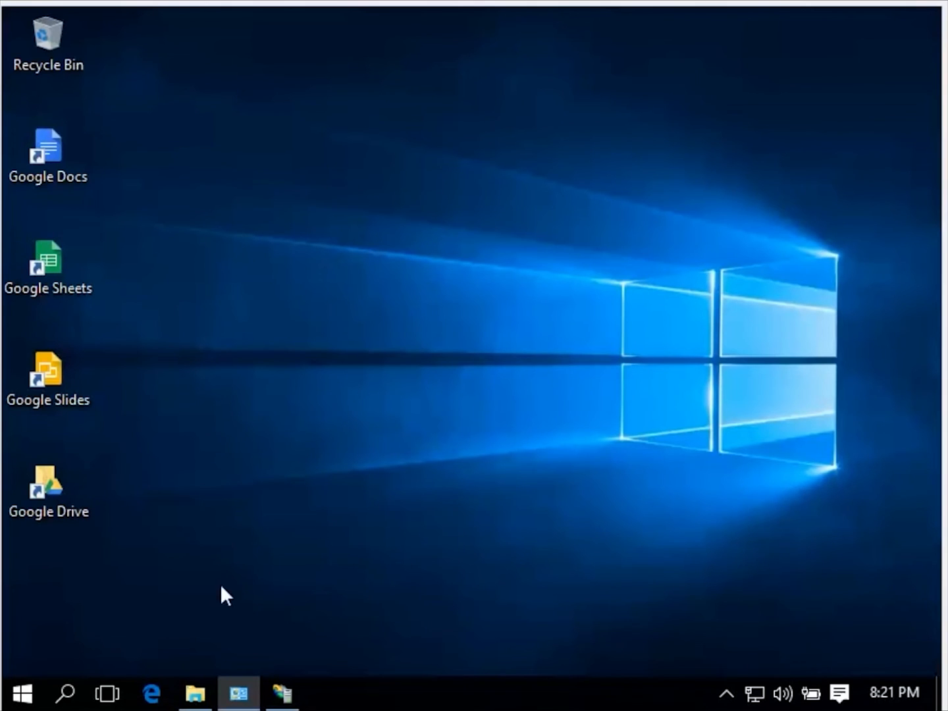
# Switch to Microsoft Edge, load localhost and look over the IIS welcome page.
pyautogui.click(150, 694)
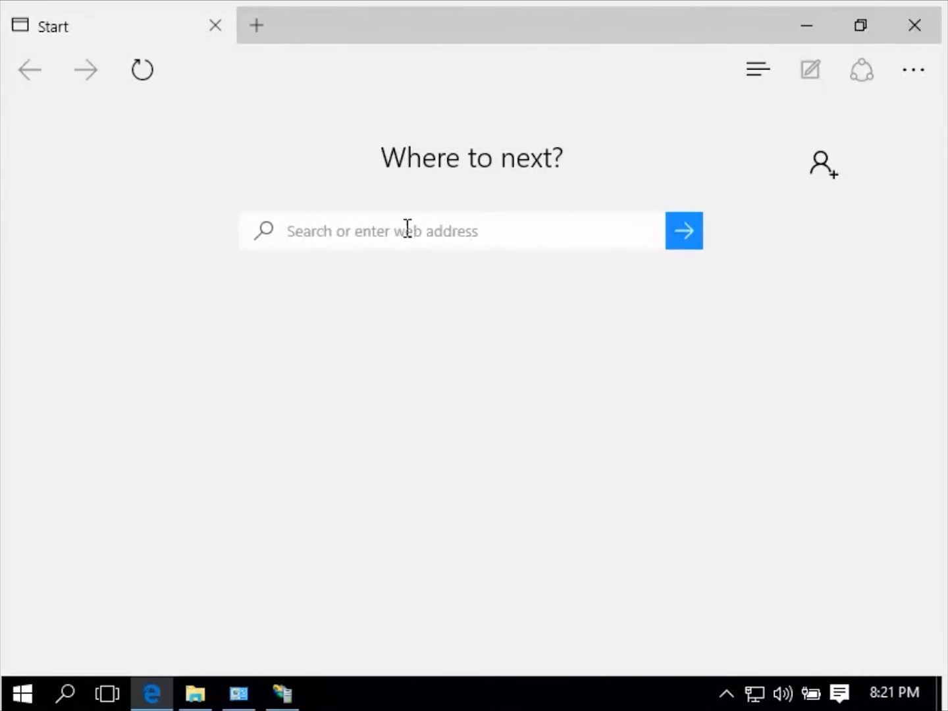
pyautogui.write('localhost')
pyautogui.press('Return')
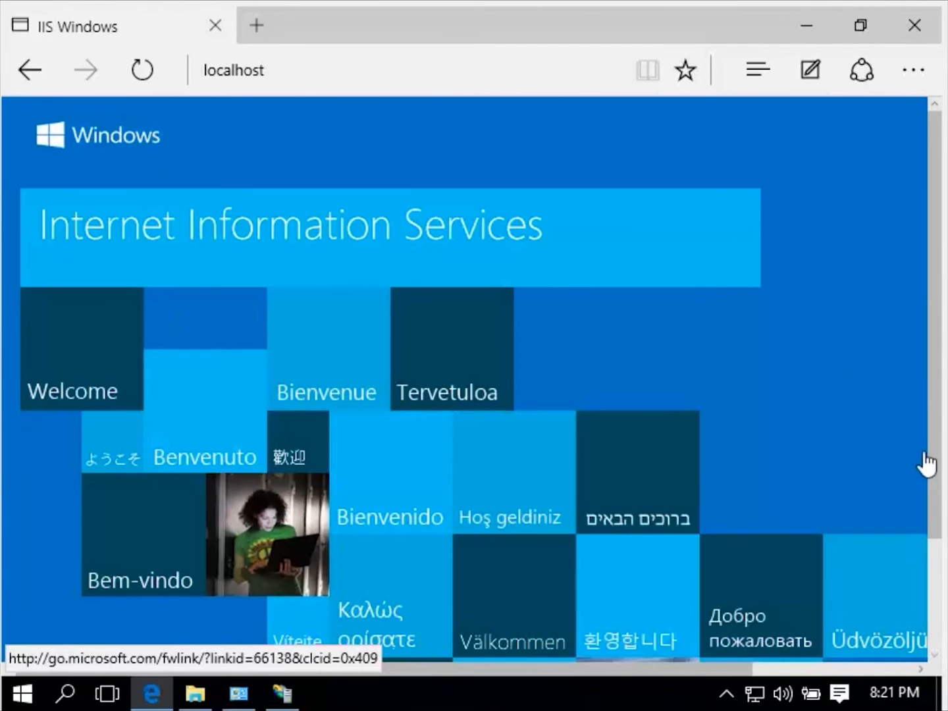
pyautogui.moveTo(930, 499); pyautogui.dragTo(940, 610)
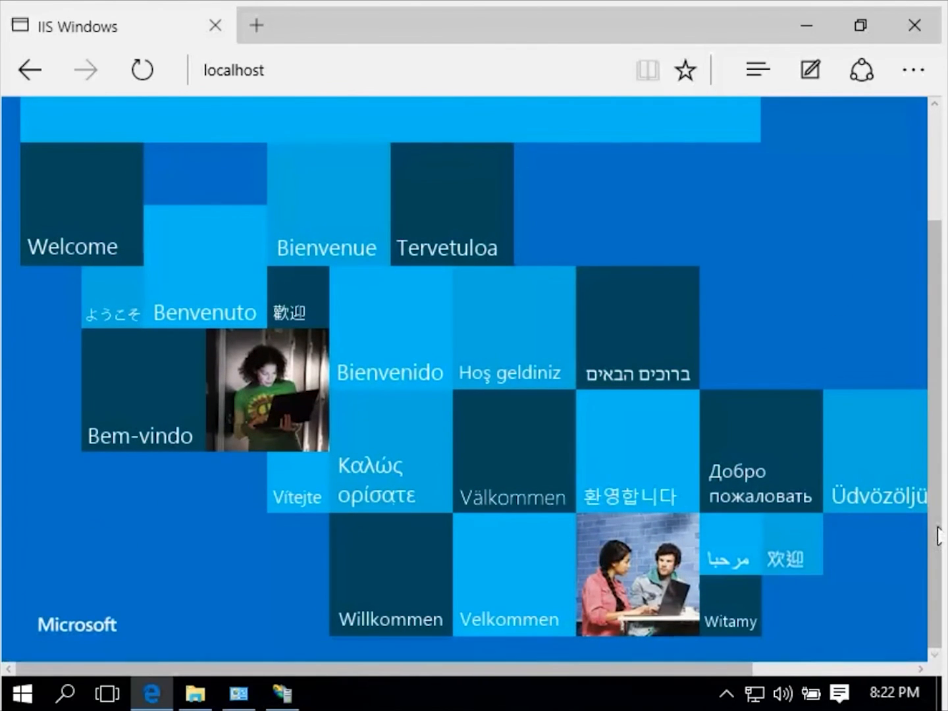
pyautogui.scroll(3, 857, 250)
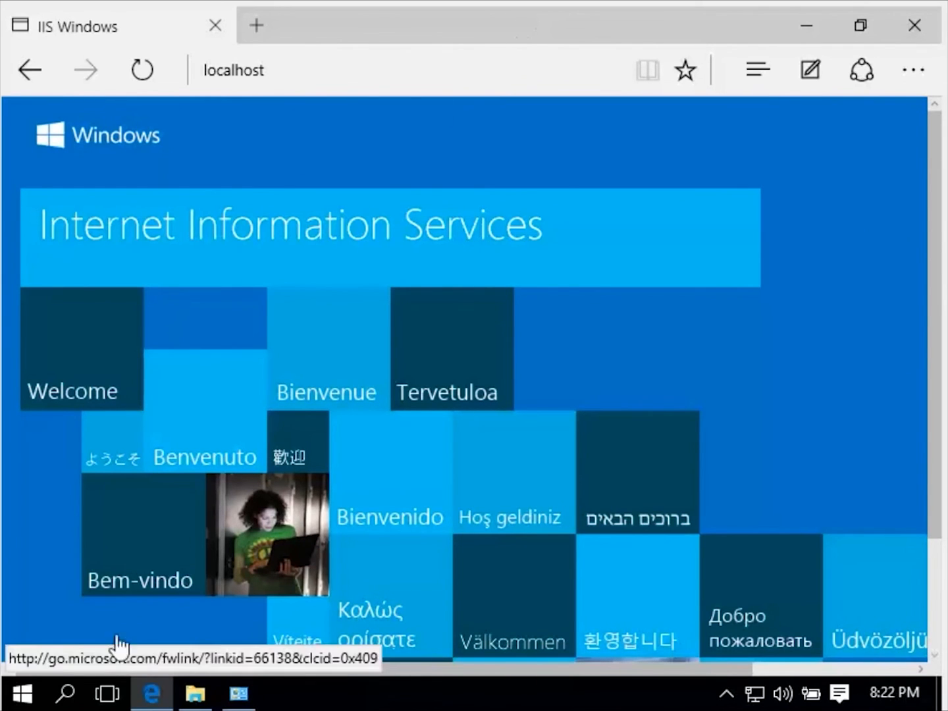
# Search Windows for inetmgr, switch to Internet Information Services (IIS) Manager and maximize its window.
pyautogui.click(65, 695)
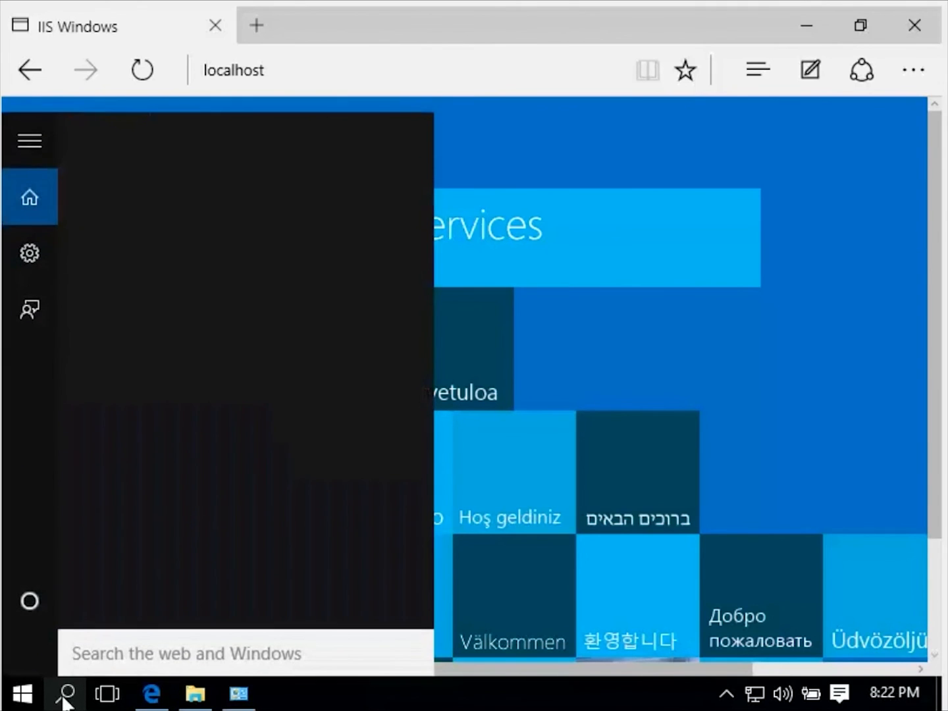
pyautogui.write('inet')
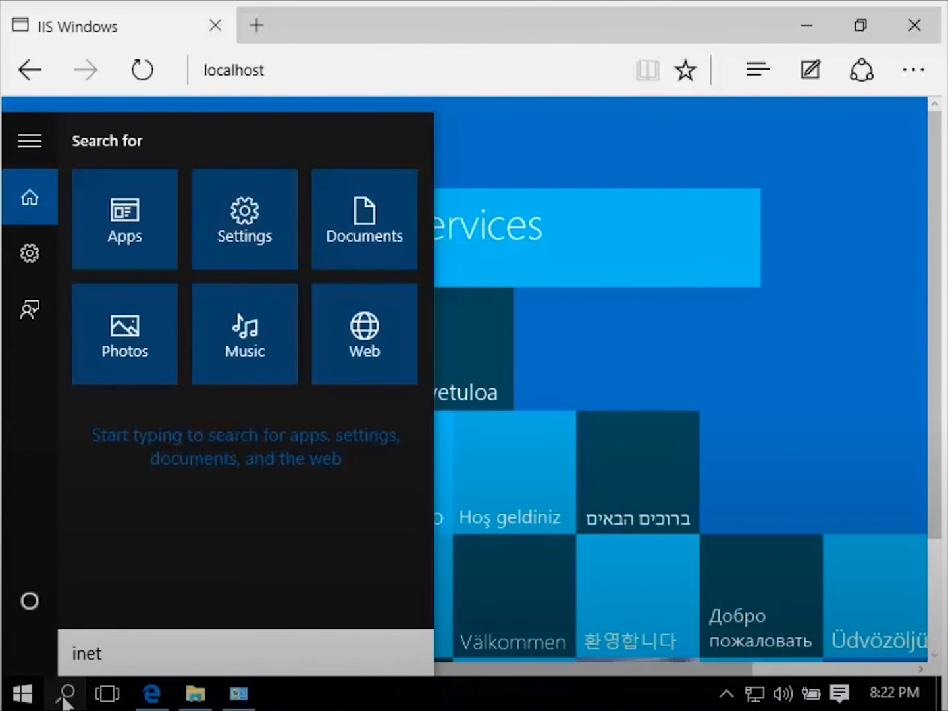
pyautogui.write('mgr')
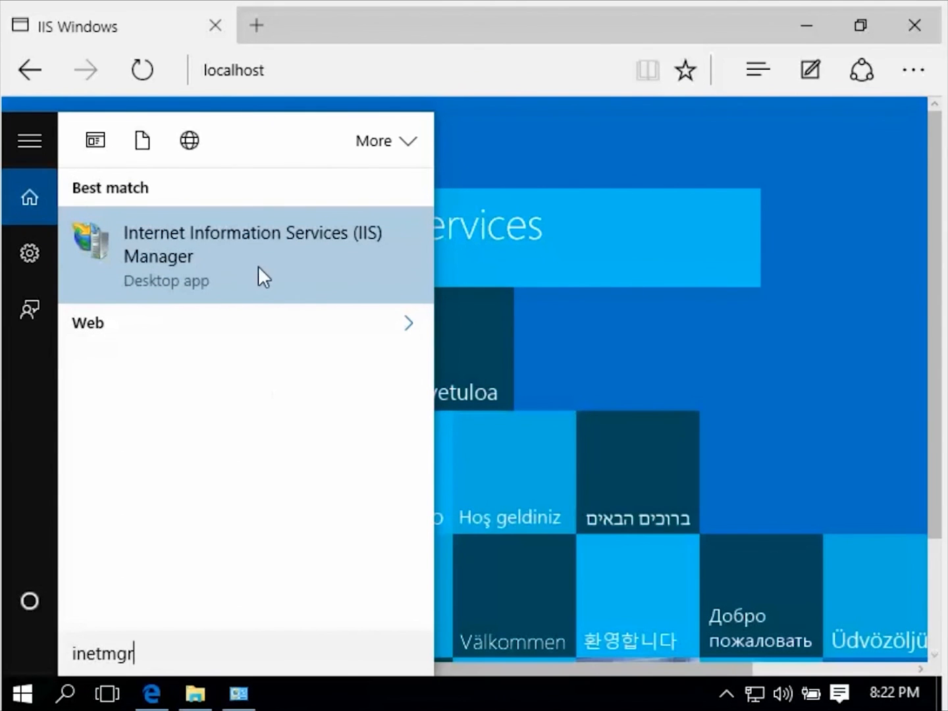
pyautogui.click(258, 262)
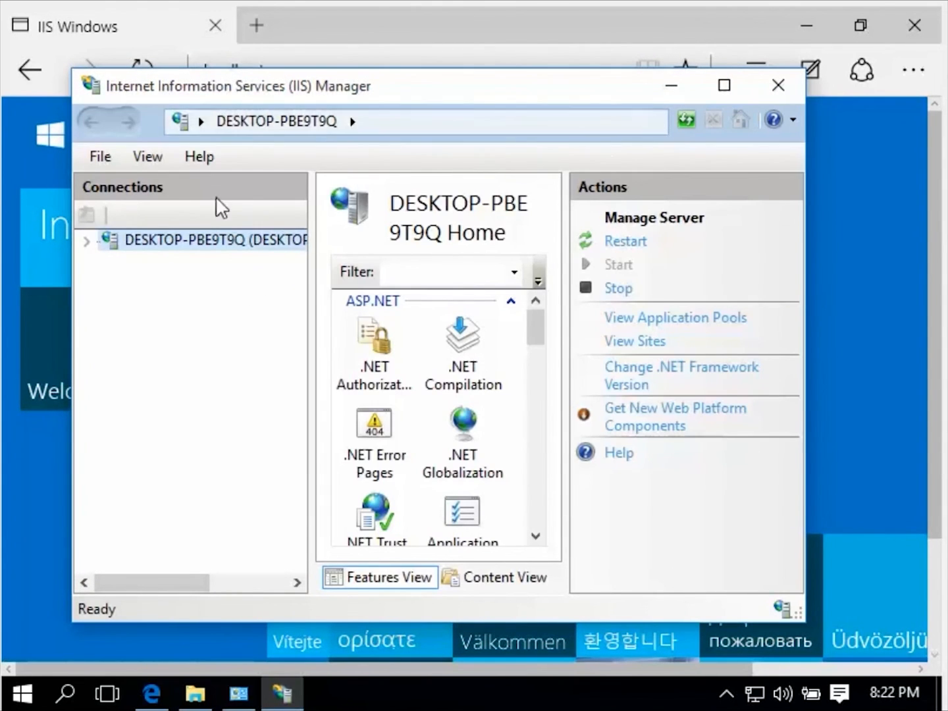
pyautogui.click(722, 87)
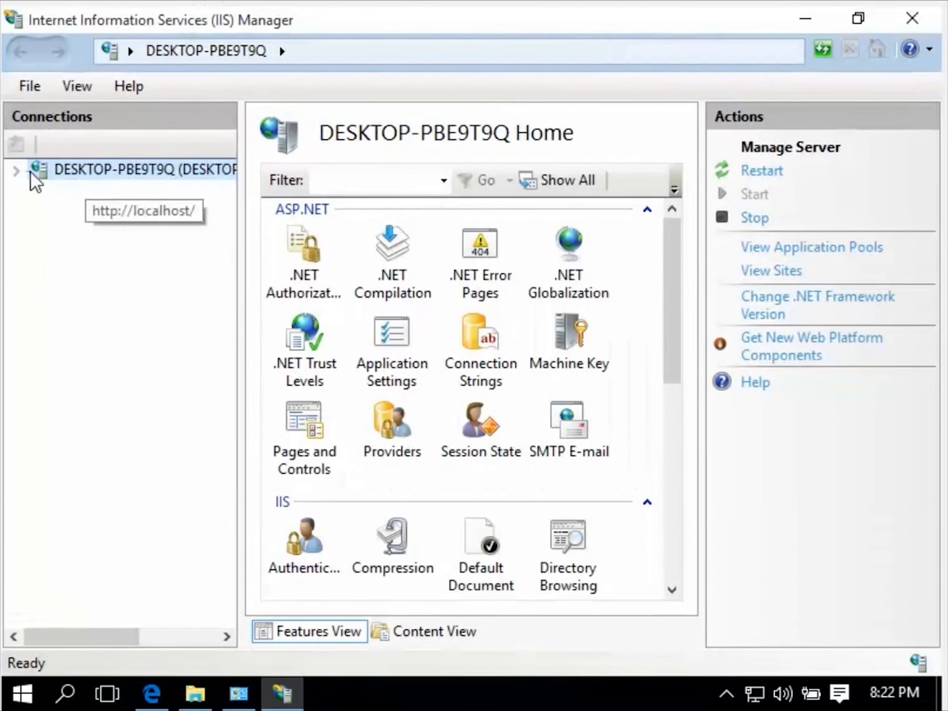
# Expand the server's connection tree through Sites to examine the contents of Default Web Site.
pyautogui.click(20, 171)
pyautogui.click(38, 212)
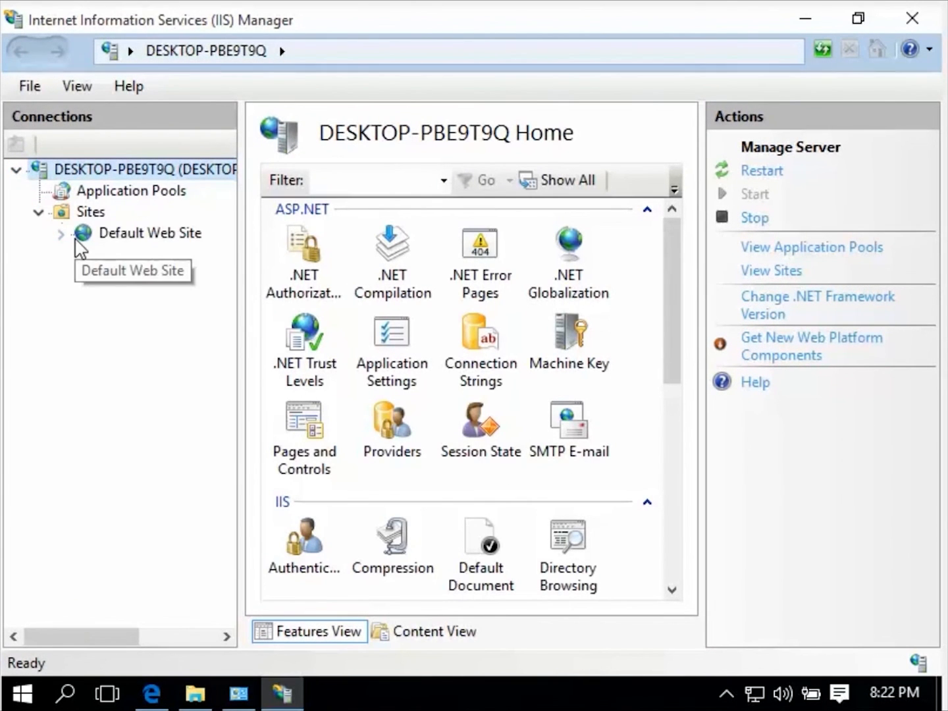
pyautogui.click(62, 233)
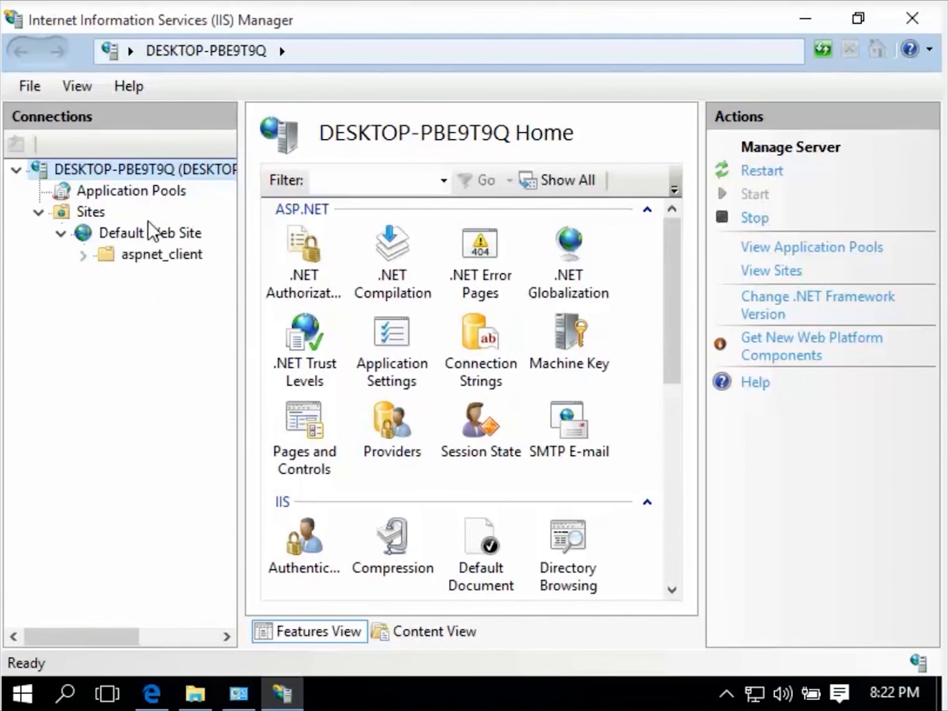